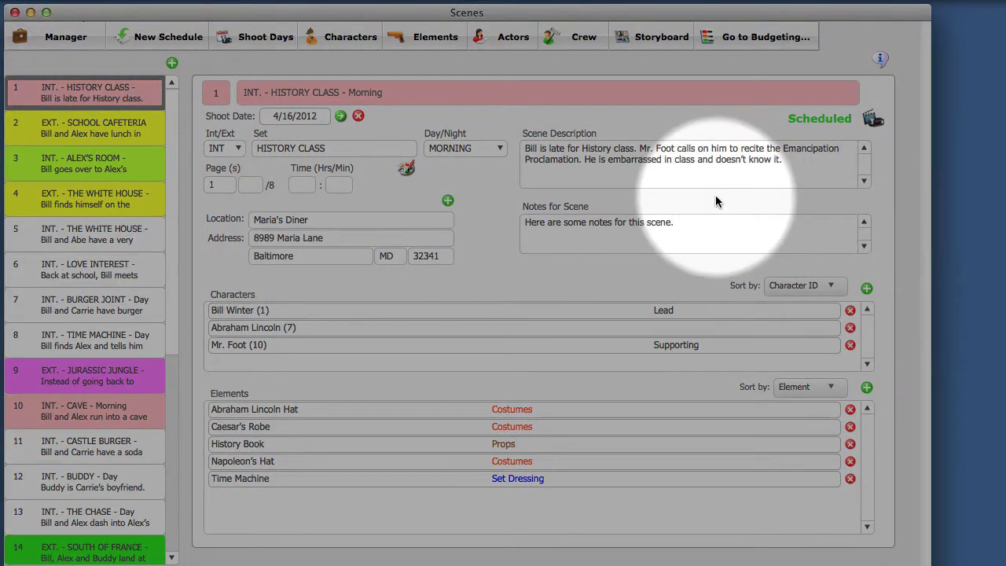
# Step: Open the Actors database and browse the first four actors' records
pyautogui.click(509, 39)
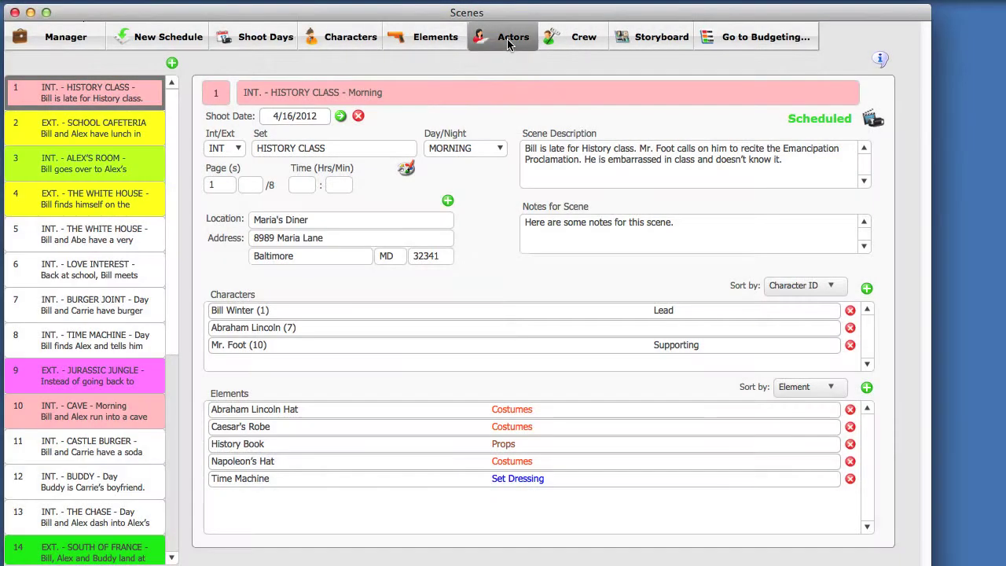
pyautogui.moveTo(477, 61); pyautogui.dragTo(460, 48)
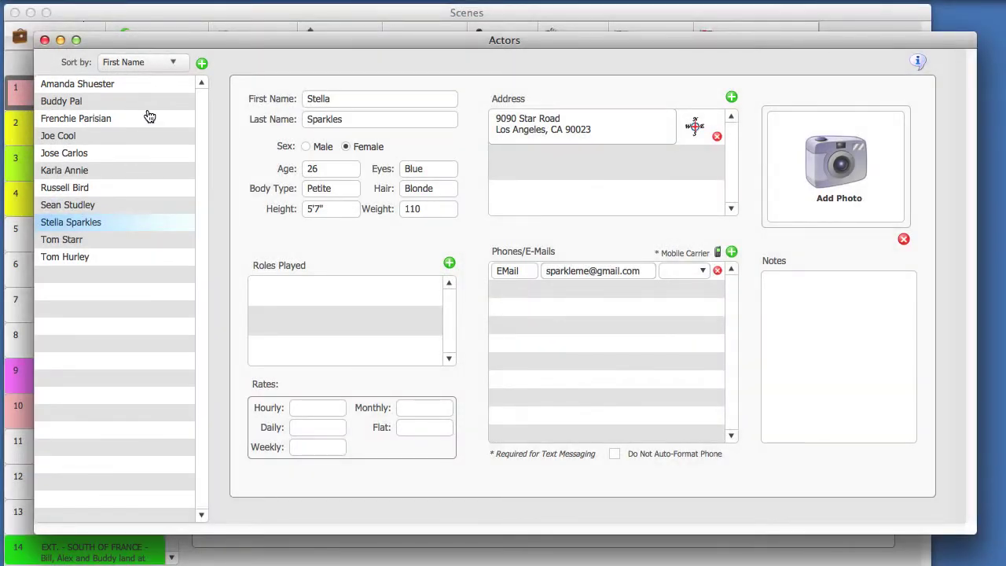
pyautogui.click(163, 86)
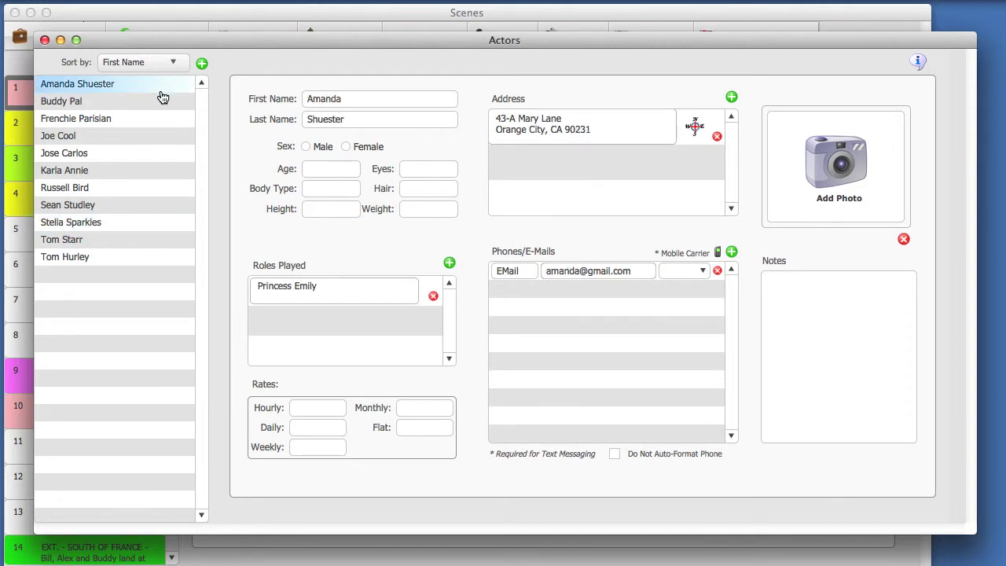
pyautogui.click(159, 106)
pyautogui.click(157, 122)
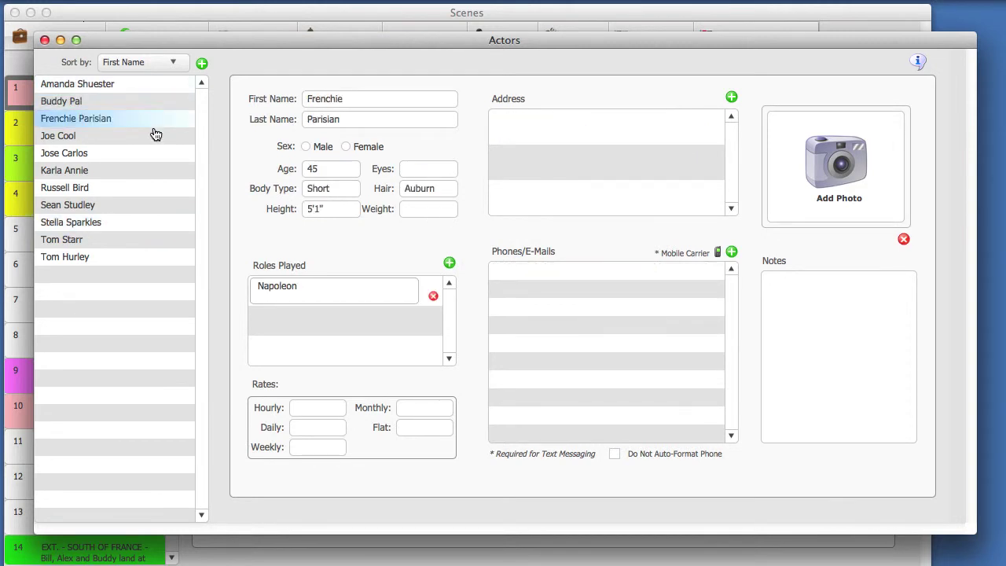
pyautogui.click(154, 140)
# Step: Return to the 26-year-old actress's record (female, 5'7", 110)
pyautogui.click(386, 118)
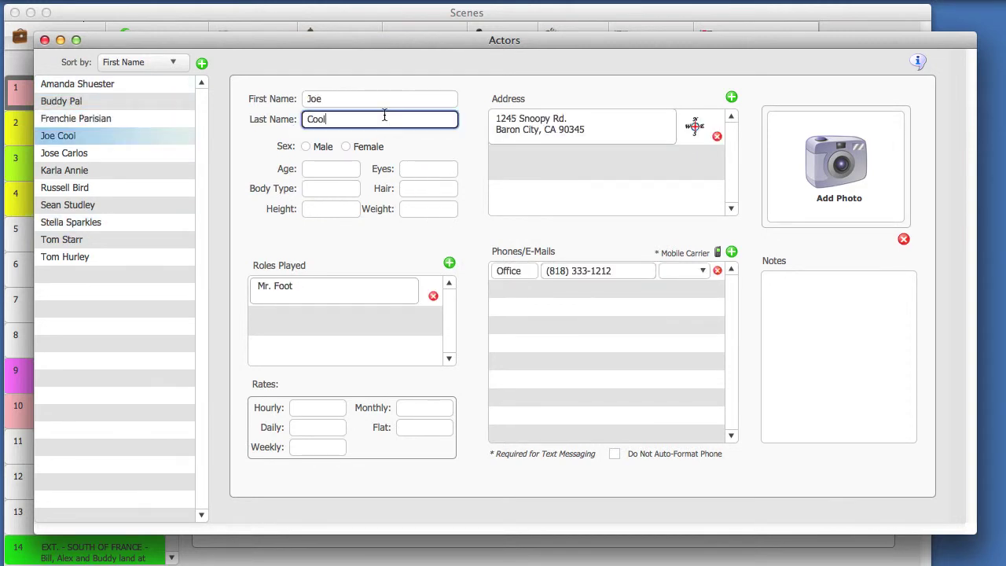
pyautogui.click(118, 222)
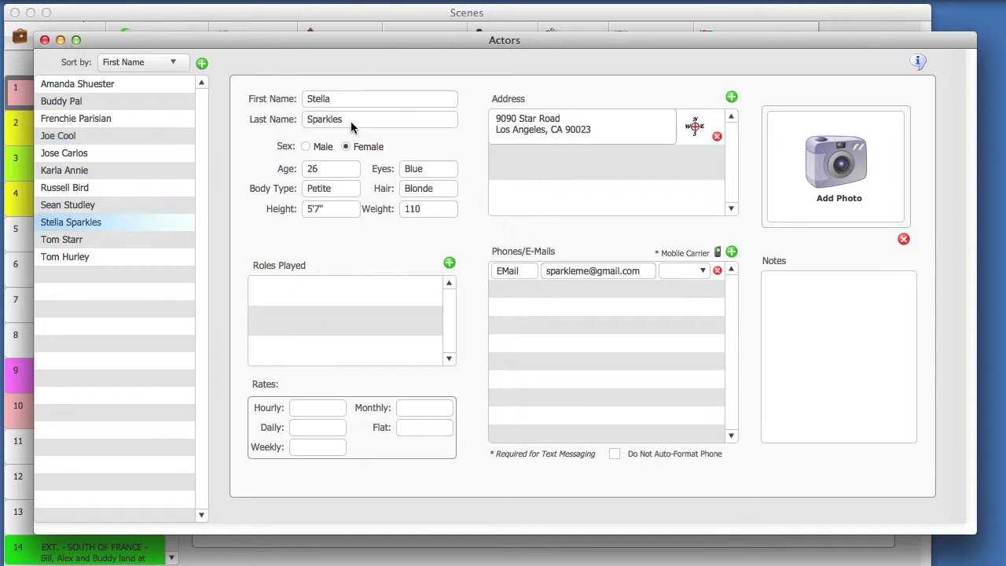
pyautogui.click(361, 98)
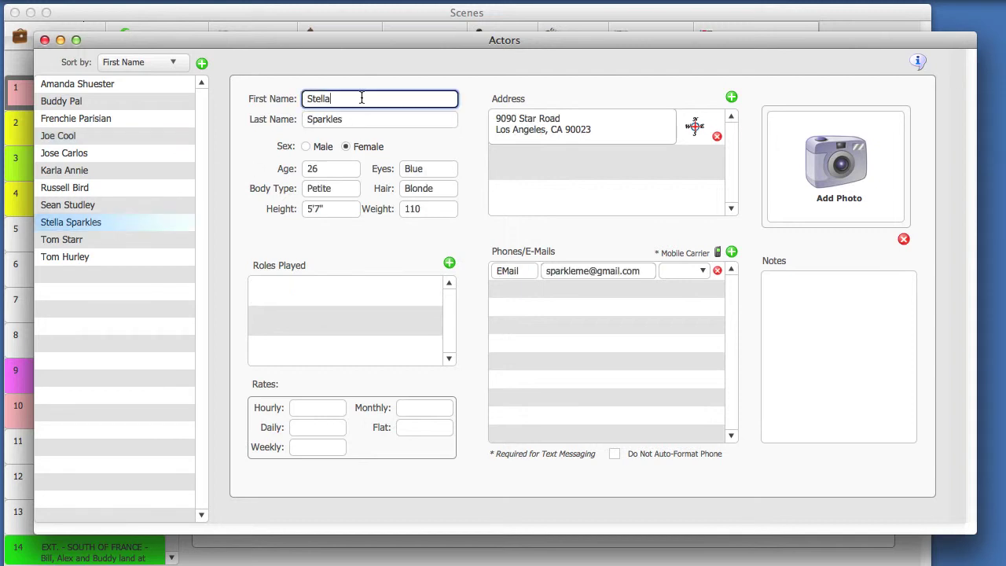
pyautogui.click(233, 143)
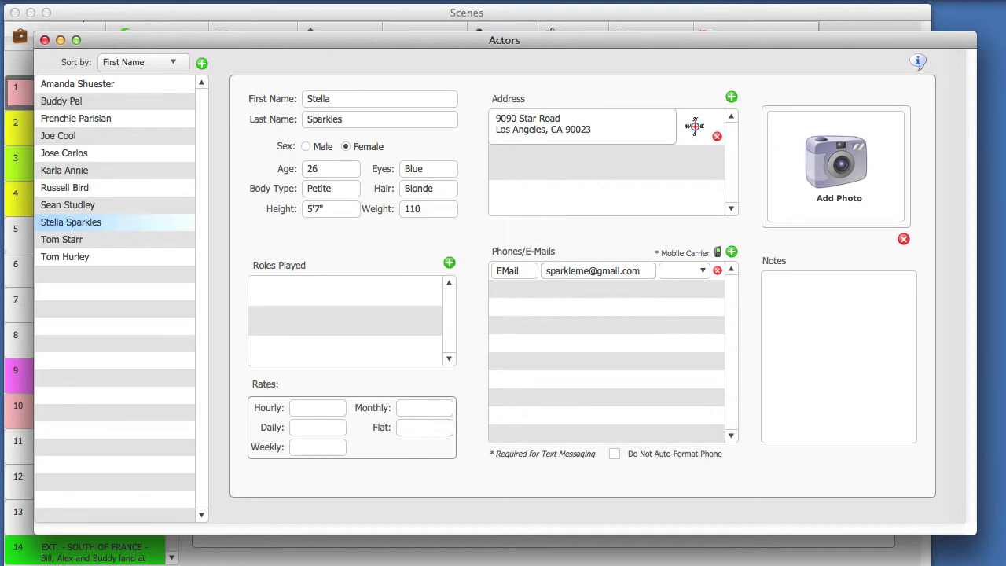
pyautogui.click(143, 1)
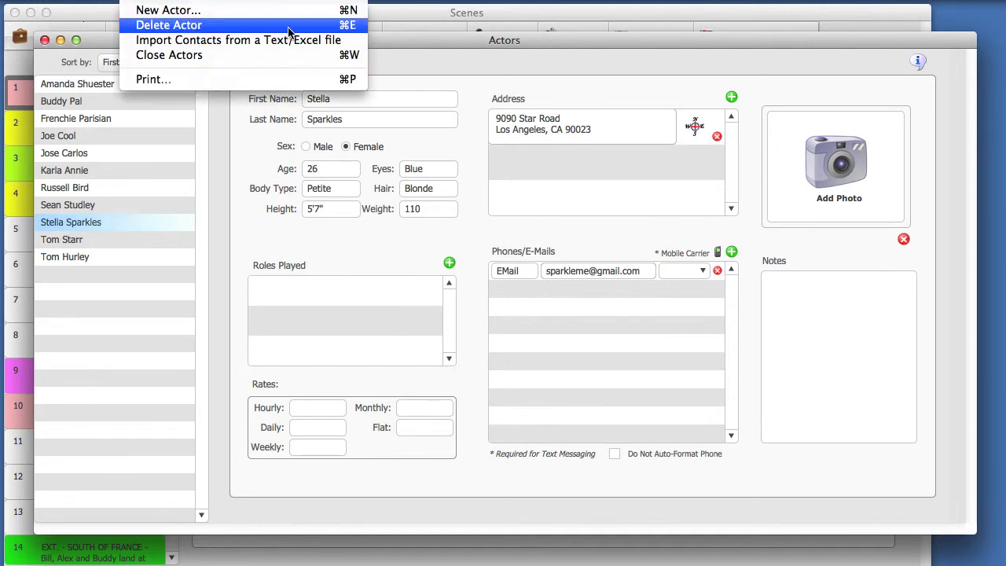
pyautogui.click(197, 29)
pyautogui.moveTo(576, 175); pyautogui.dragTo(564, 163)
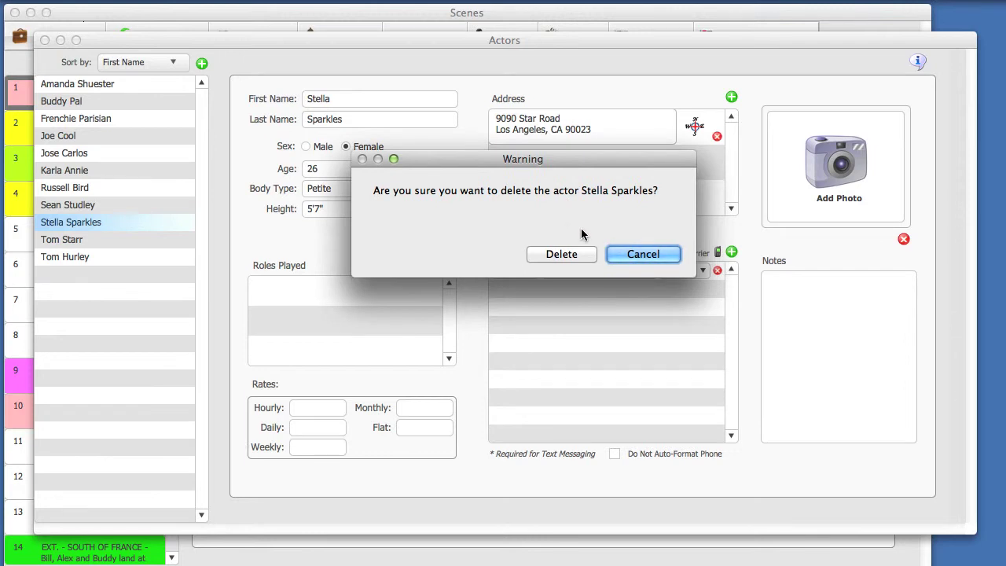
pyautogui.click(672, 256)
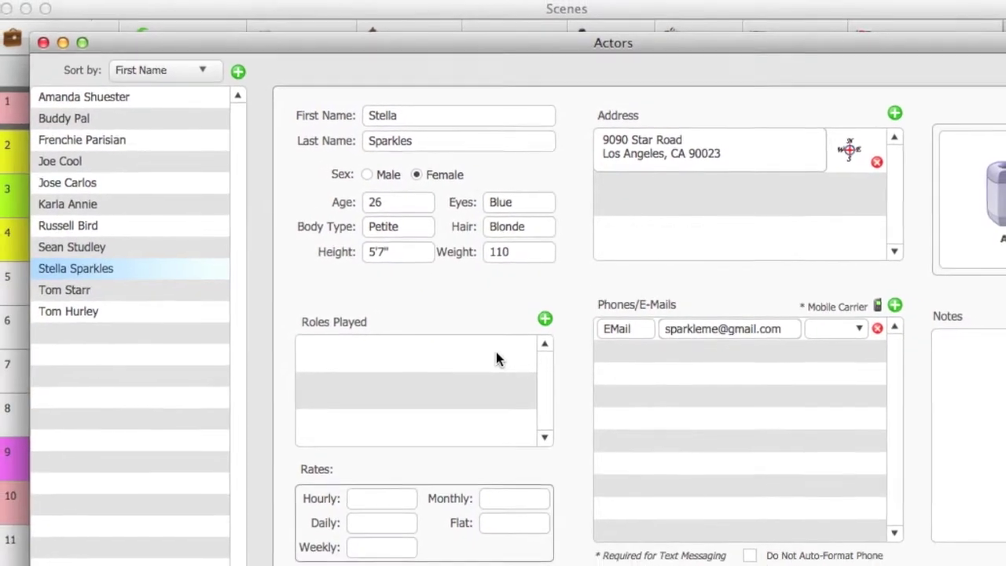
# Step: Add Princess Sheila from Cast Members to the actress's Roles Played
pyautogui.click(545, 321)
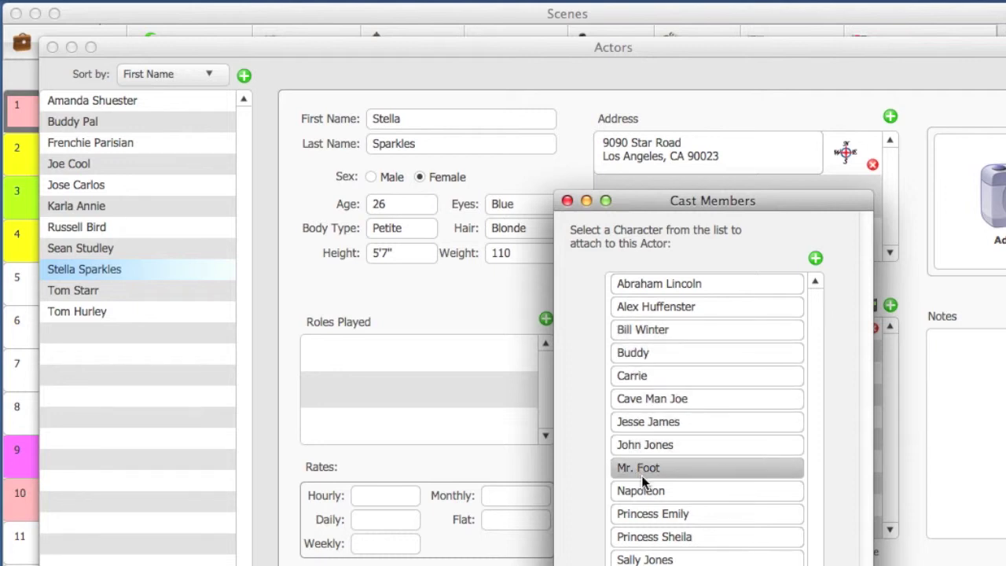
pyautogui.click(786, 536)
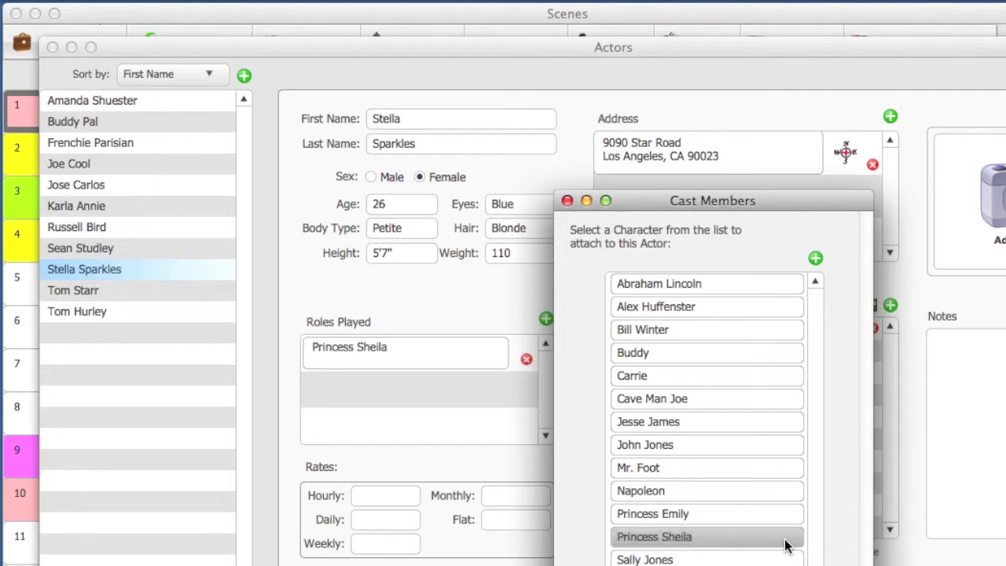
pyautogui.click(565, 201)
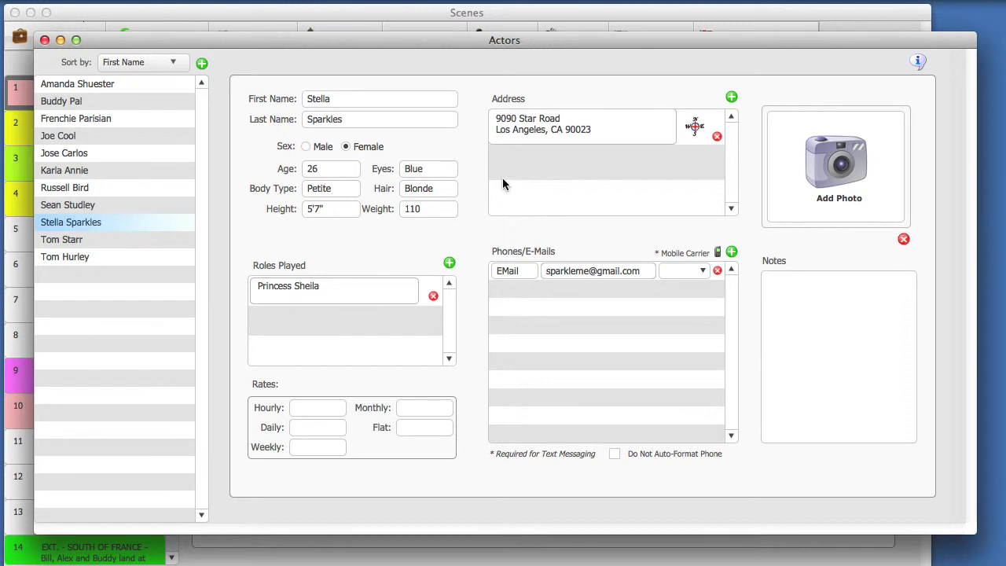
pyautogui.doubleClick(568, 131)
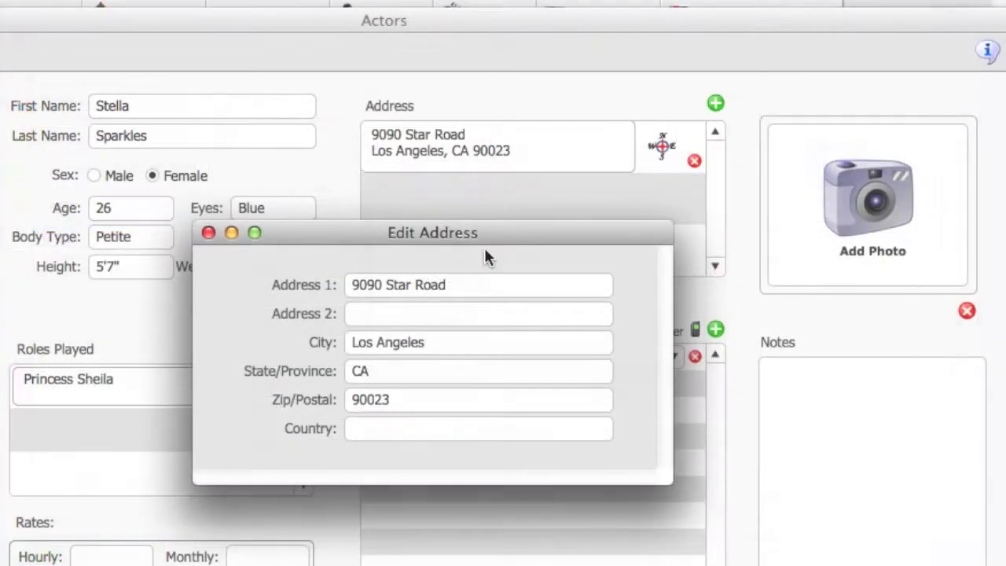
pyautogui.click(493, 283)
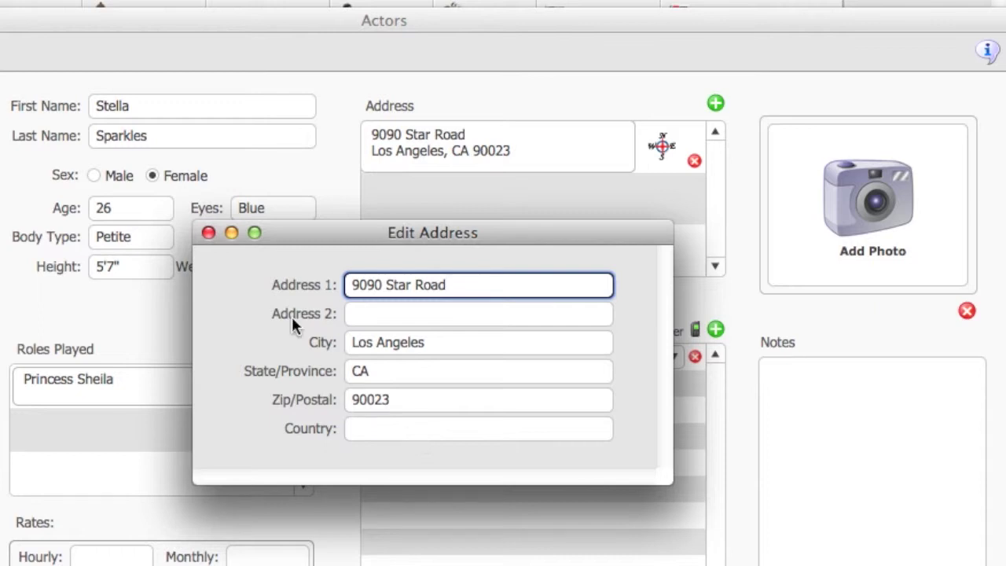
pyautogui.click(208, 233)
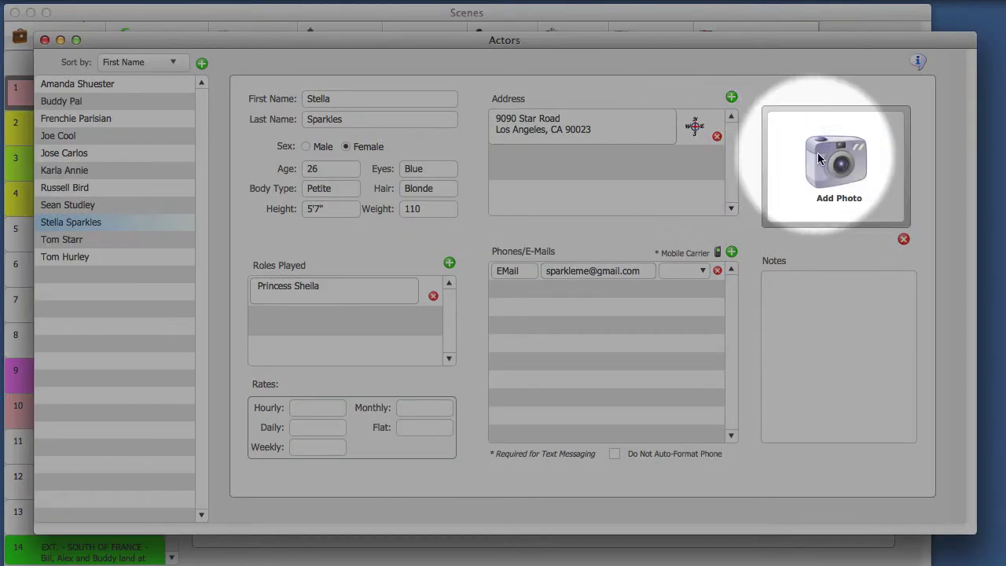
# Step: Insert the headshot JPG as the actress's photo, then close the Actors window
pyautogui.click(821, 161)
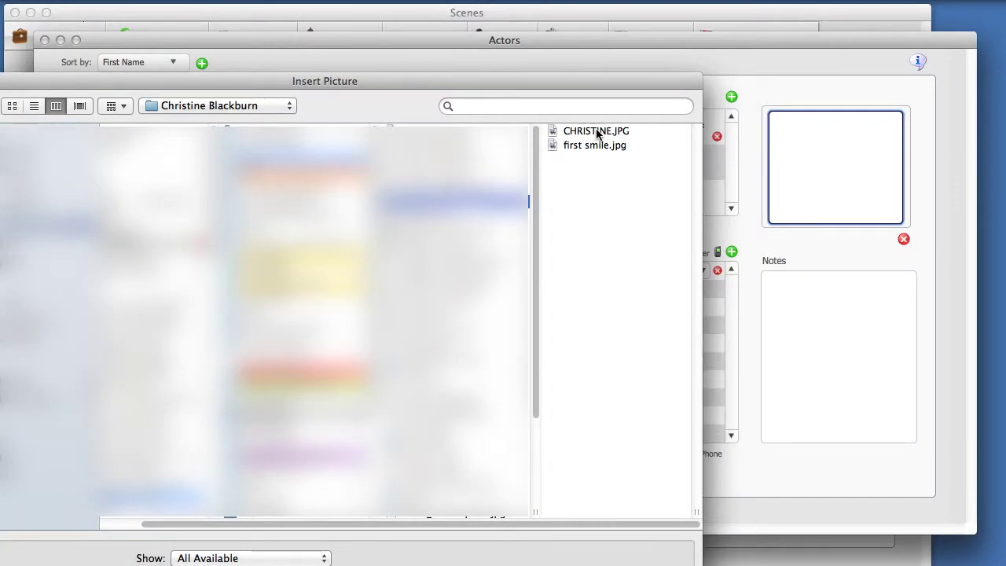
pyautogui.click(596, 132)
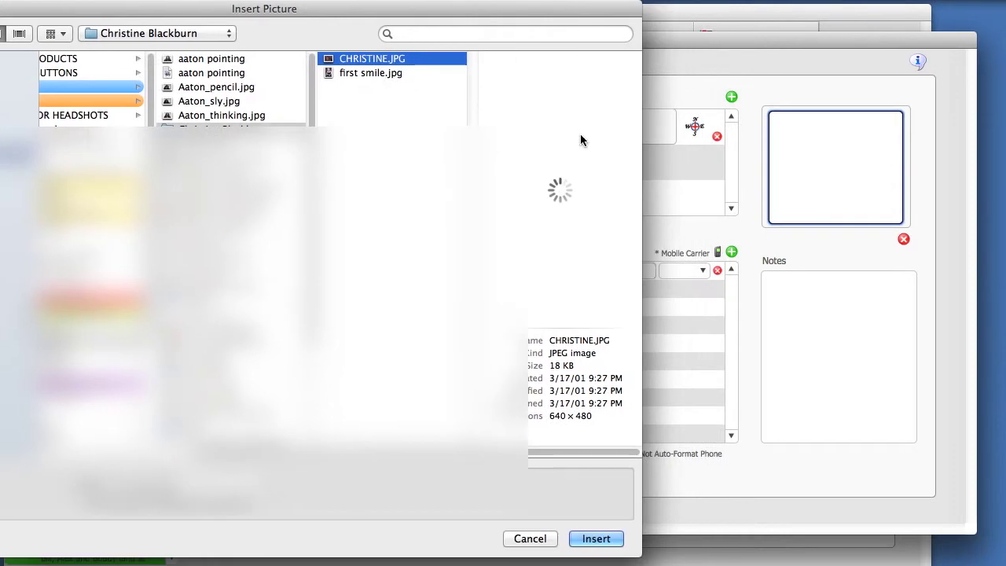
pyautogui.click(611, 541)
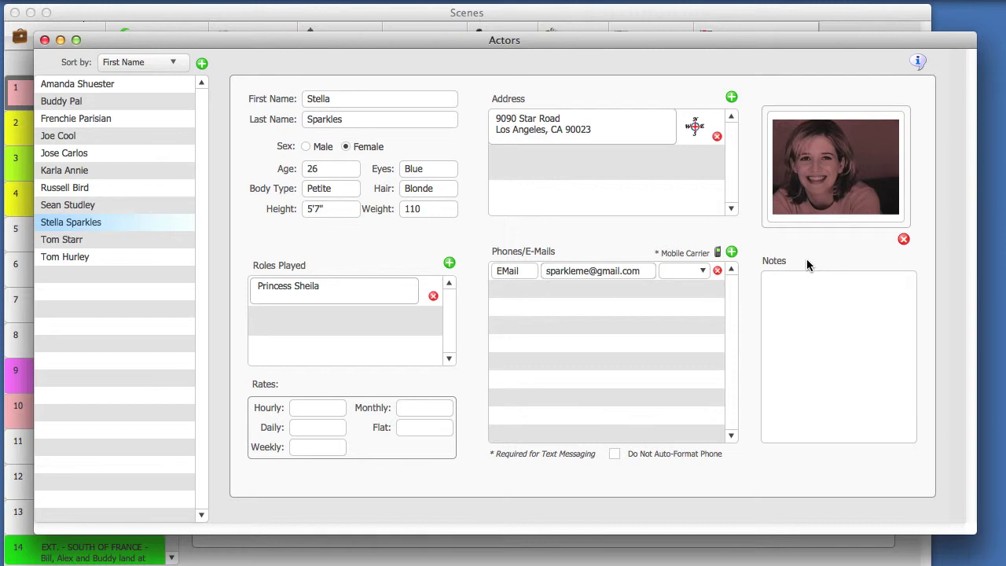
pyautogui.click(44, 40)
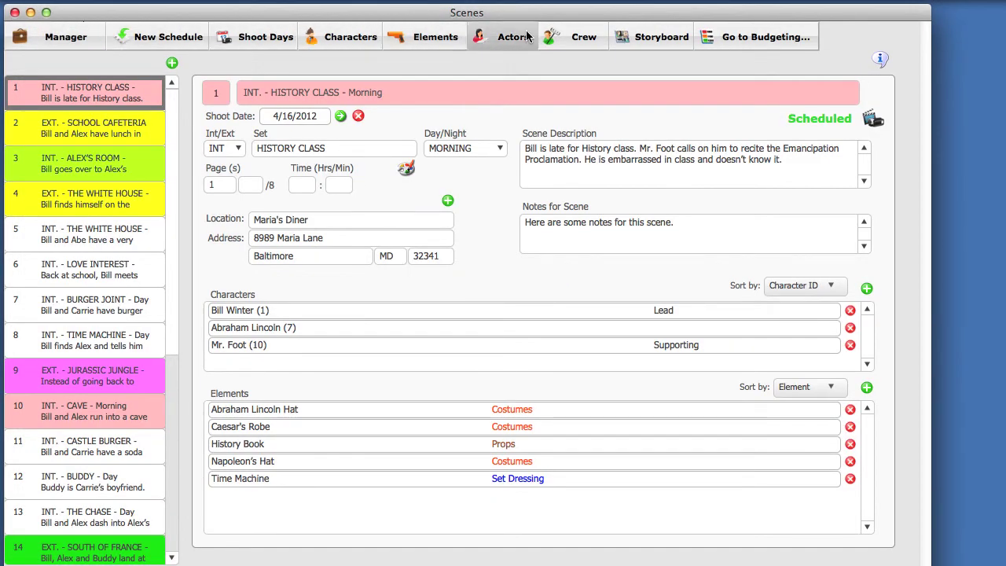
# Step: Open the Crew database and keep Art Director as the crew title
pyautogui.click(584, 39)
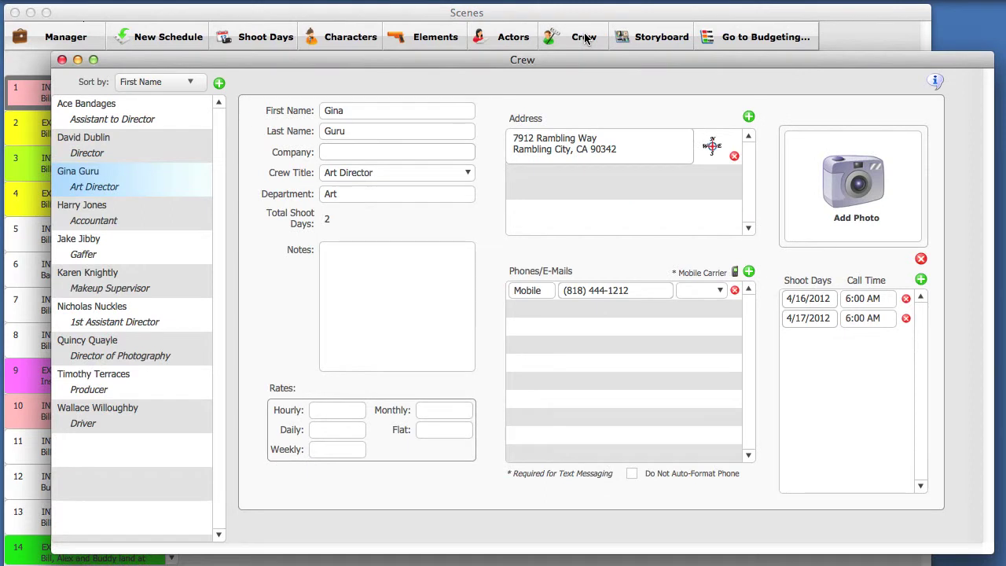
pyautogui.moveTo(553, 70); pyautogui.dragTo(537, 48)
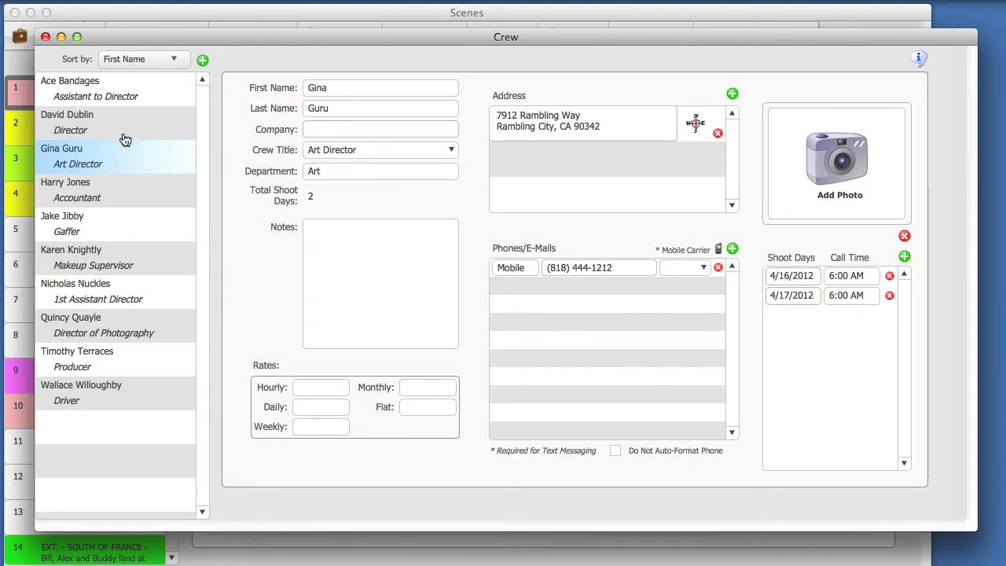
pyautogui.click(393, 151)
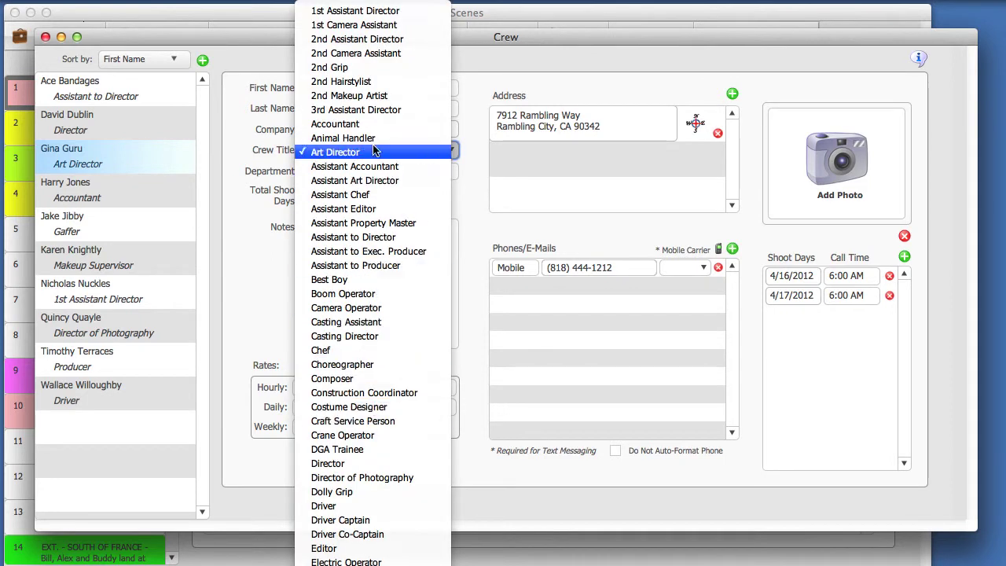
pyautogui.click(374, 150)
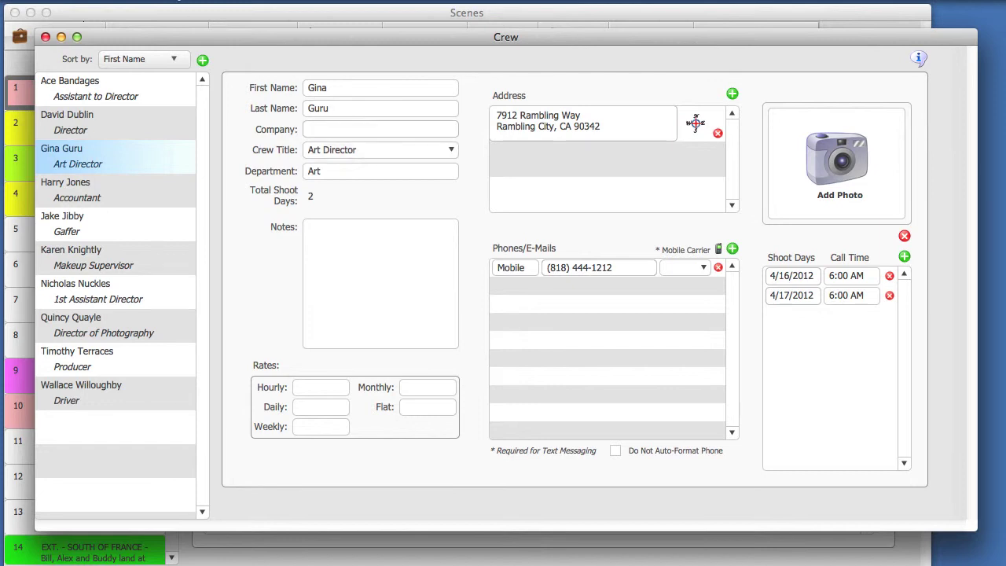
pyautogui.click(178, 0)
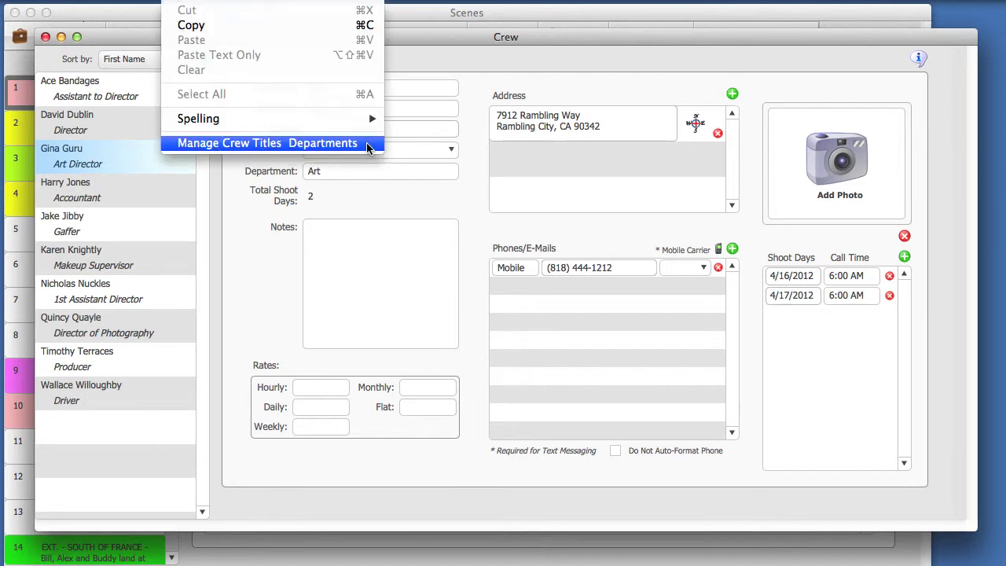
pyautogui.click(372, 149)
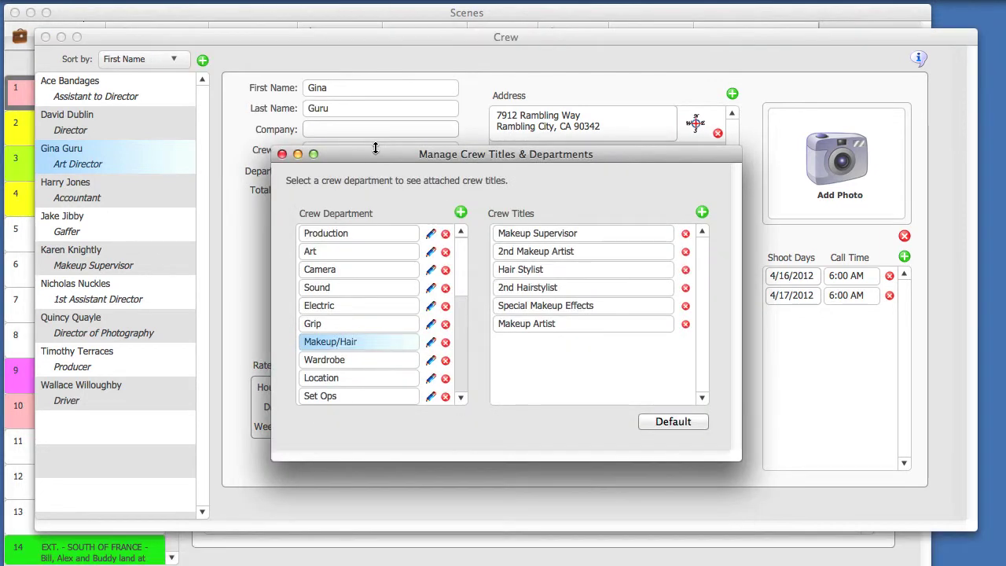
pyautogui.click(337, 233)
pyautogui.click(326, 254)
pyautogui.click(324, 271)
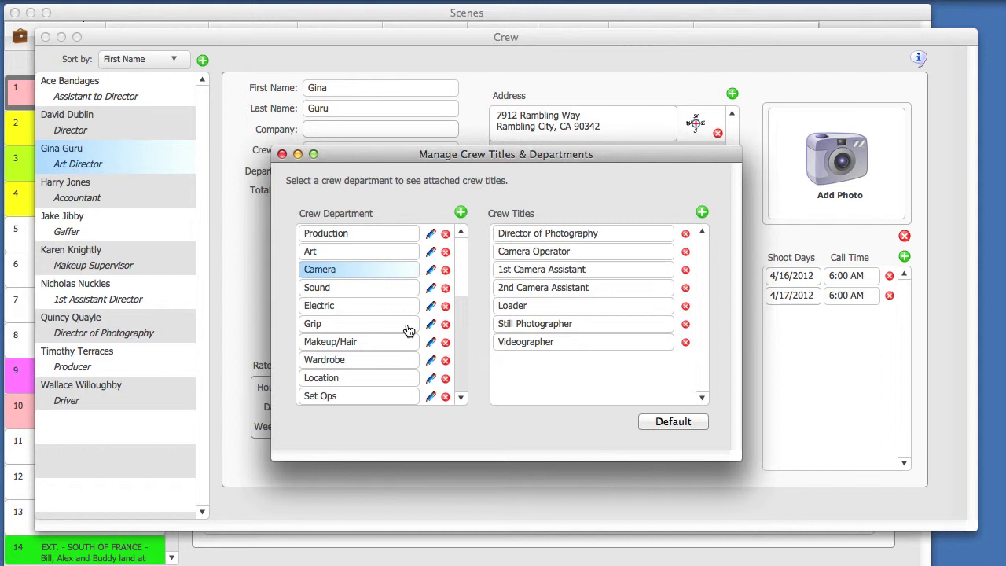
# Step: Close the crew titles manager and print the Crew Departments contacts report
pyautogui.click(281, 154)
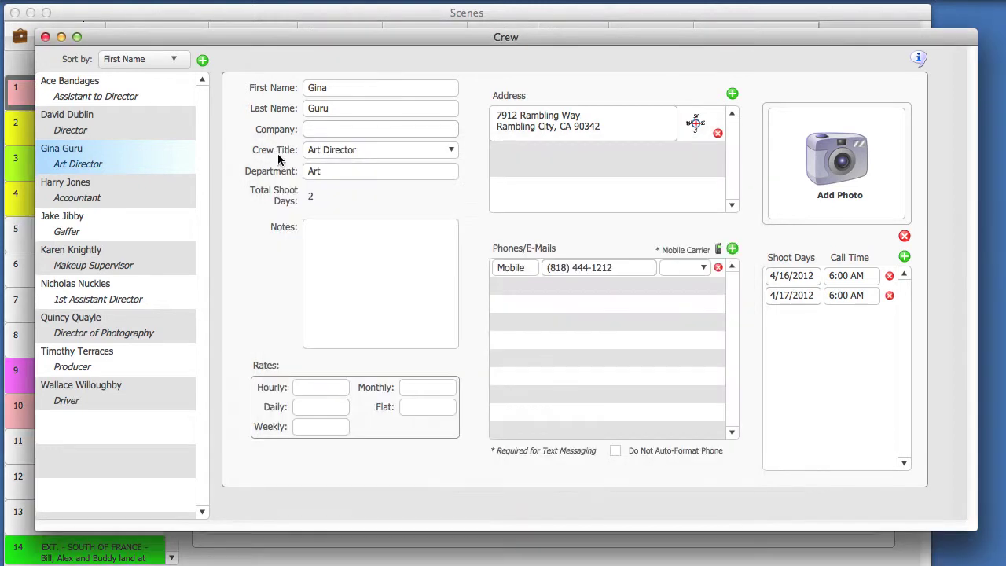
pyautogui.click(167, 3)
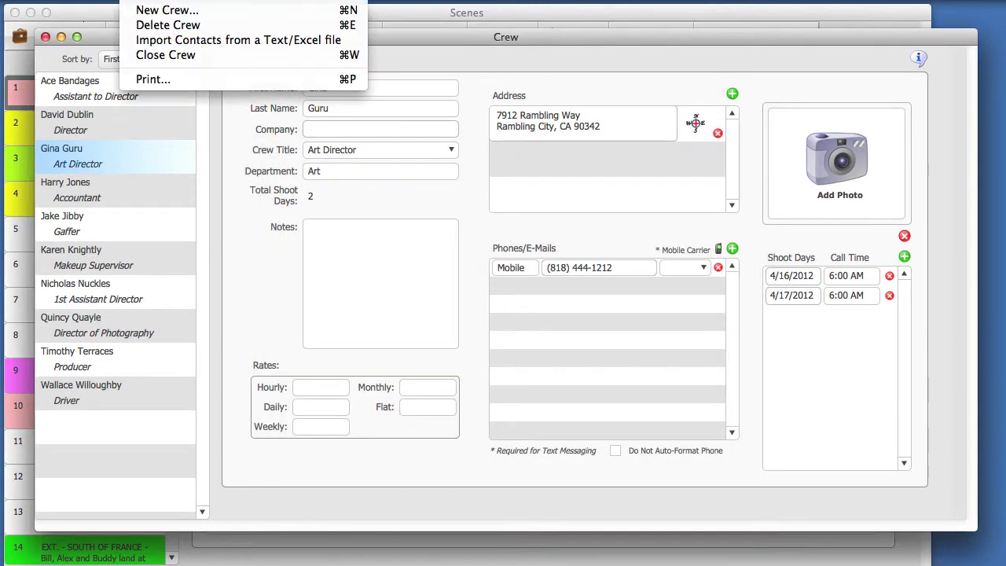
pyautogui.click(257, 85)
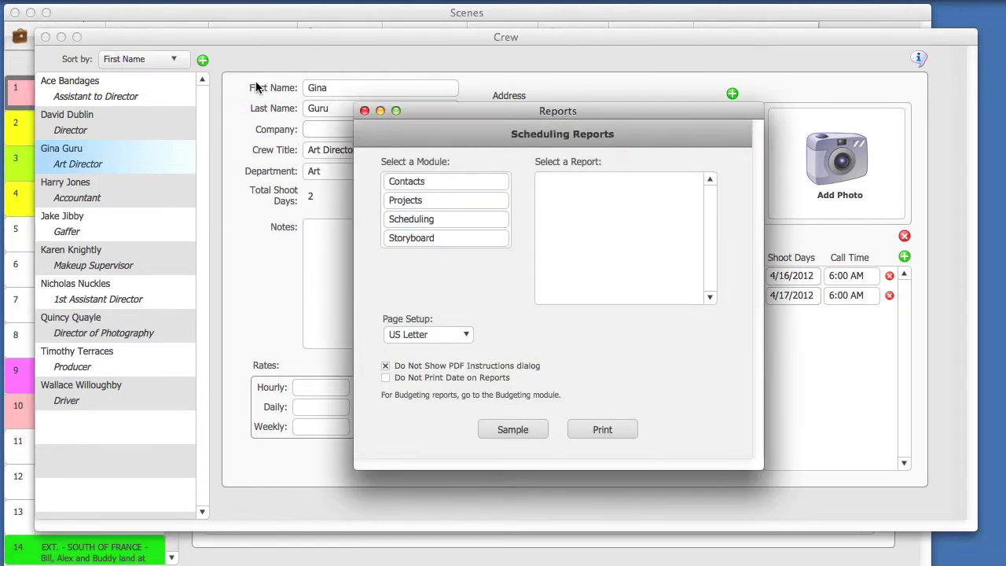
pyautogui.click(410, 187)
pyautogui.click(635, 244)
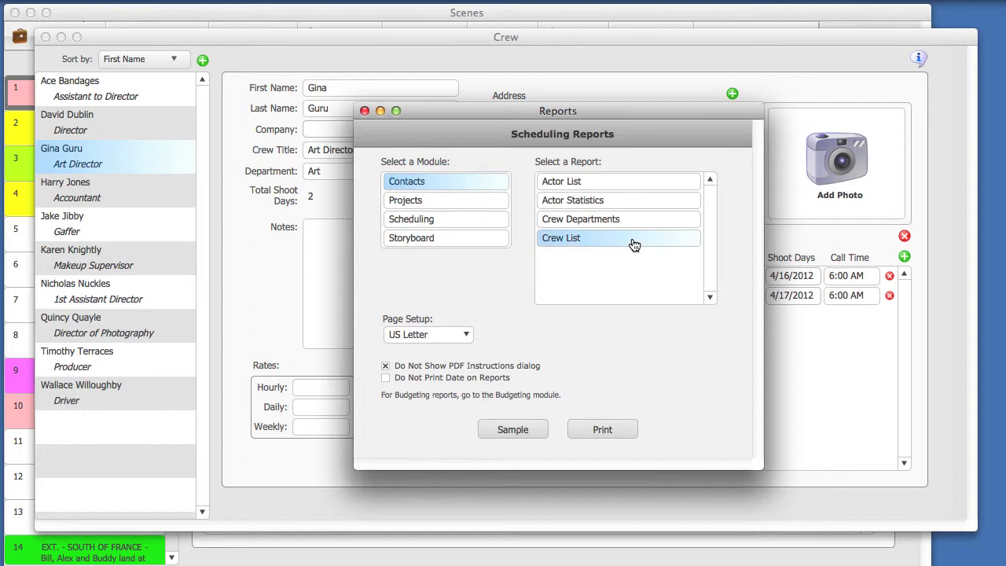
pyautogui.click(638, 223)
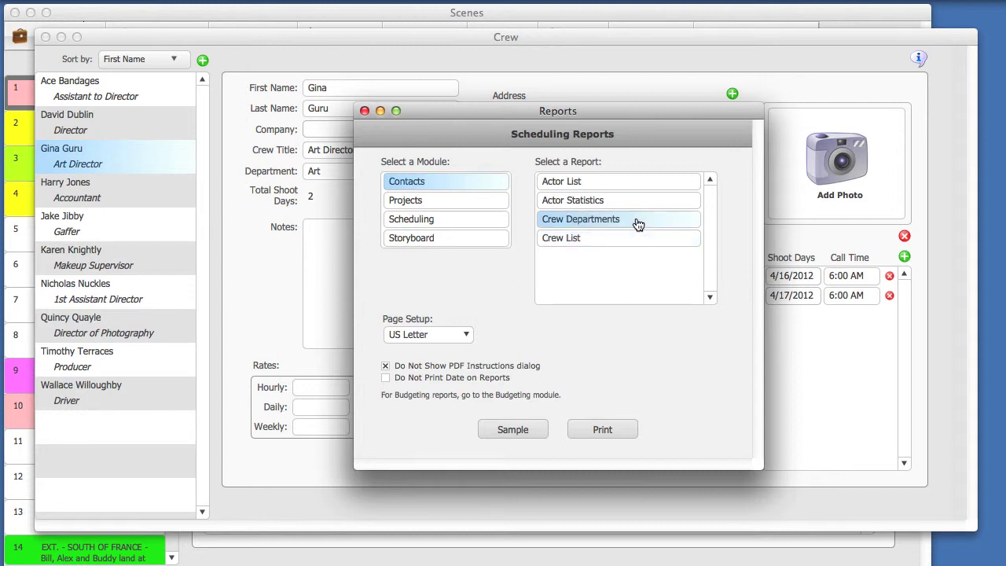
pyautogui.click(619, 429)
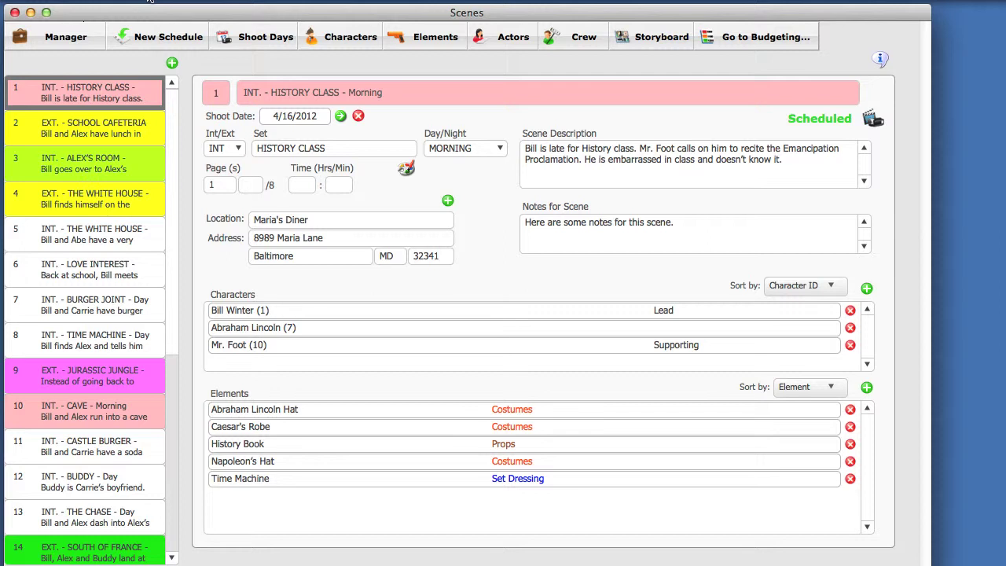
# Step: Choose File > Print in the Scenes window to bring up Scheduling Reports
pyautogui.click(150, 2)
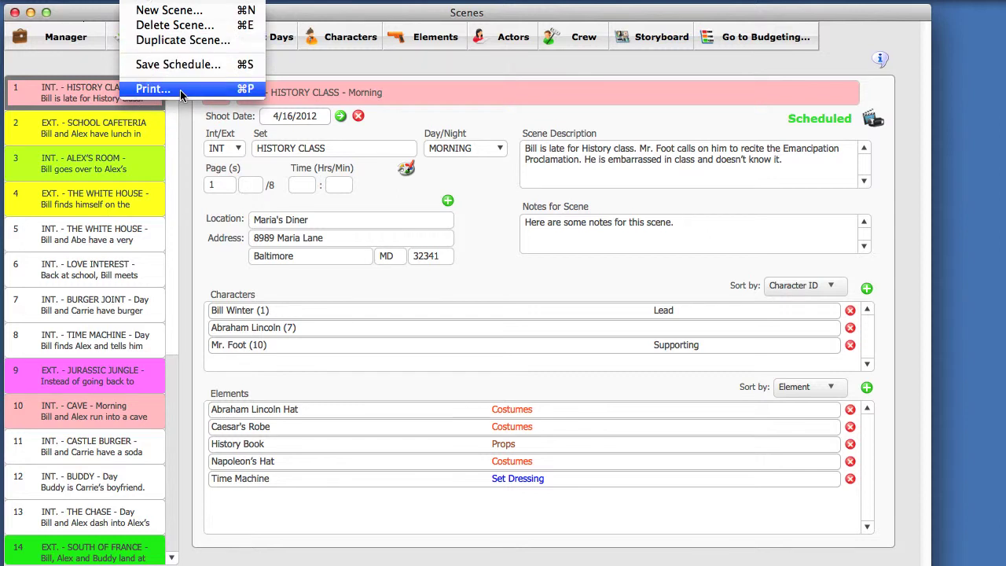
pyautogui.click(212, 94)
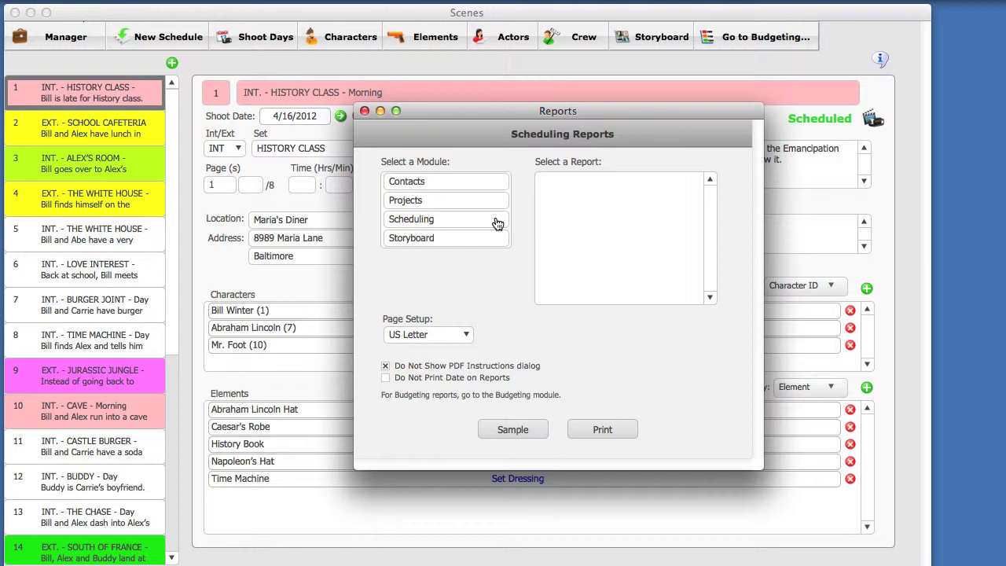
# Step: Print the Scheduling module's Scene Cast Call Sheet for shoot day 4/16/2012 only
pyautogui.click(497, 224)
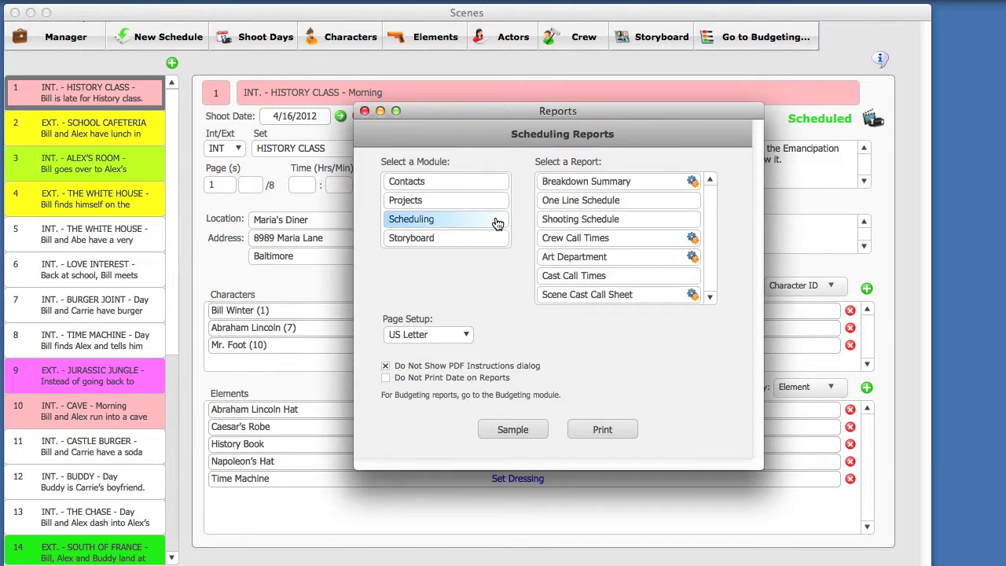
pyautogui.click(586, 299)
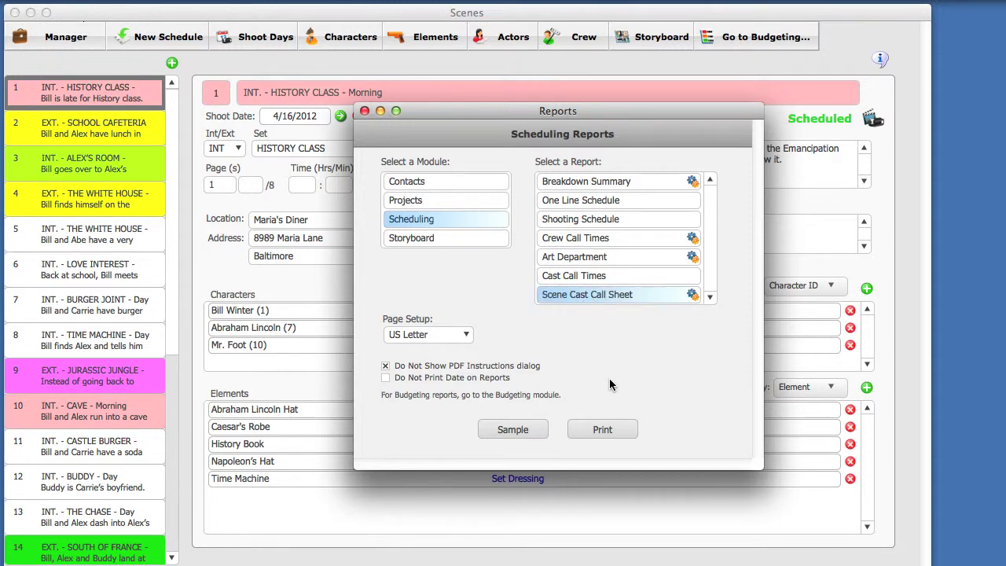
pyautogui.click(602, 429)
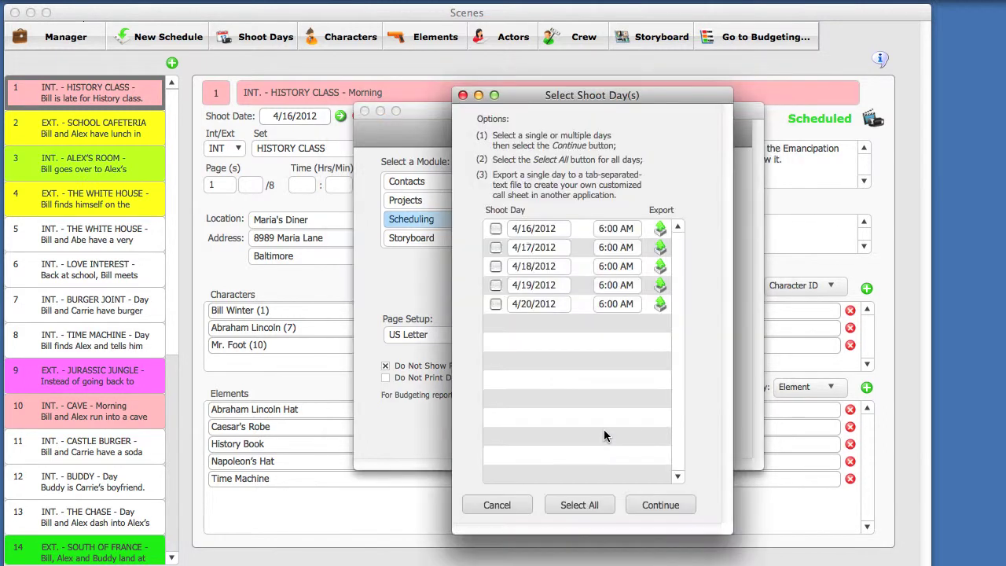
pyautogui.click(496, 229)
pyautogui.click(648, 504)
# Step: Generate the 4/16/2012 Scene/Cast Call Sheet preview, then cancel its printing
pyautogui.click(660, 505)
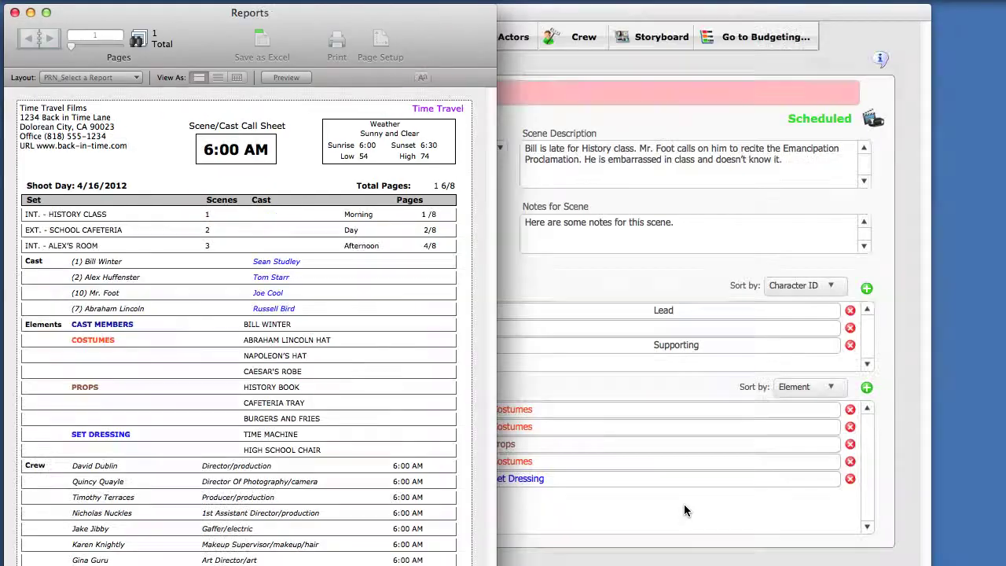
pyautogui.press('Return')
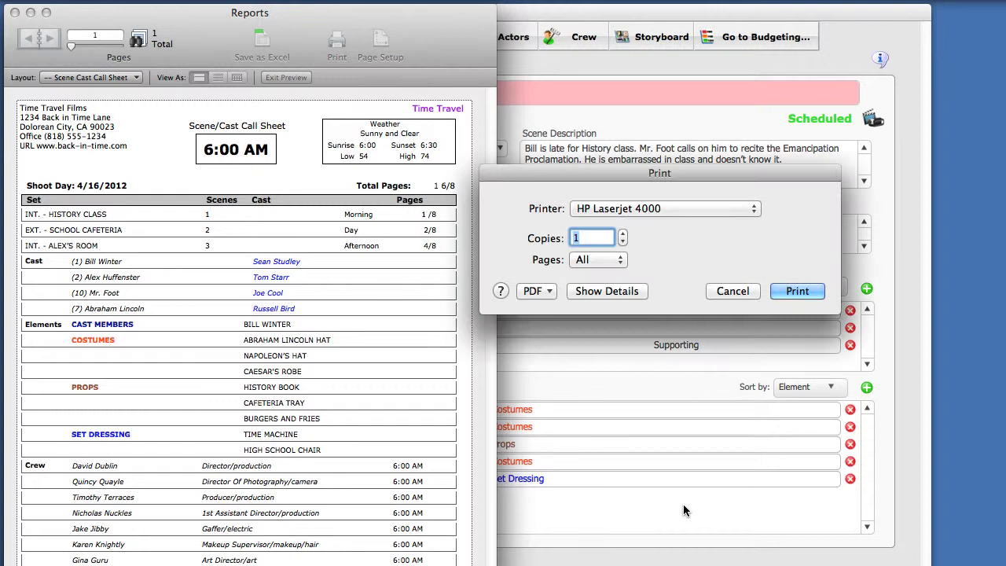
pyautogui.moveTo(630, 172); pyautogui.dragTo(652, 191)
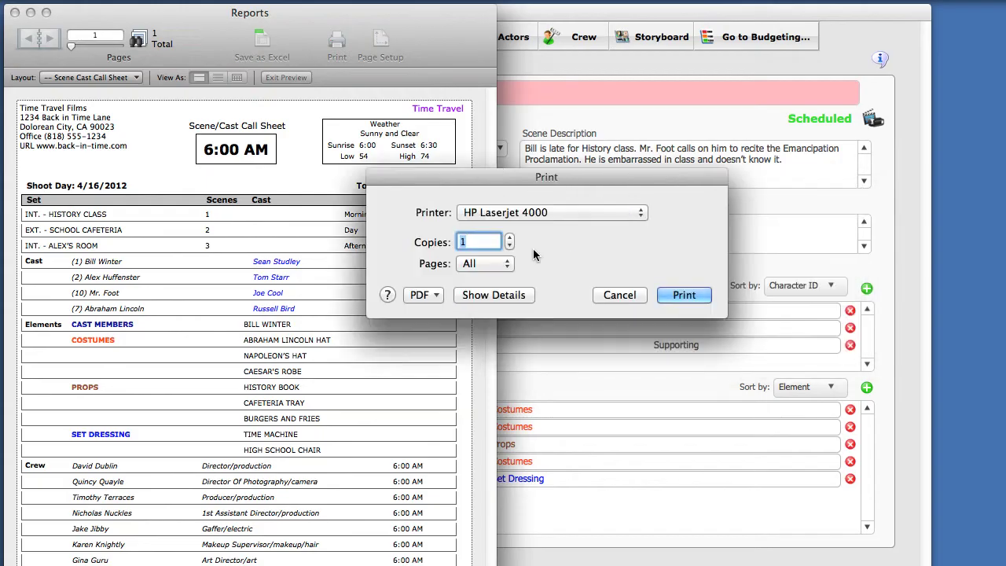
pyautogui.press('Escape')
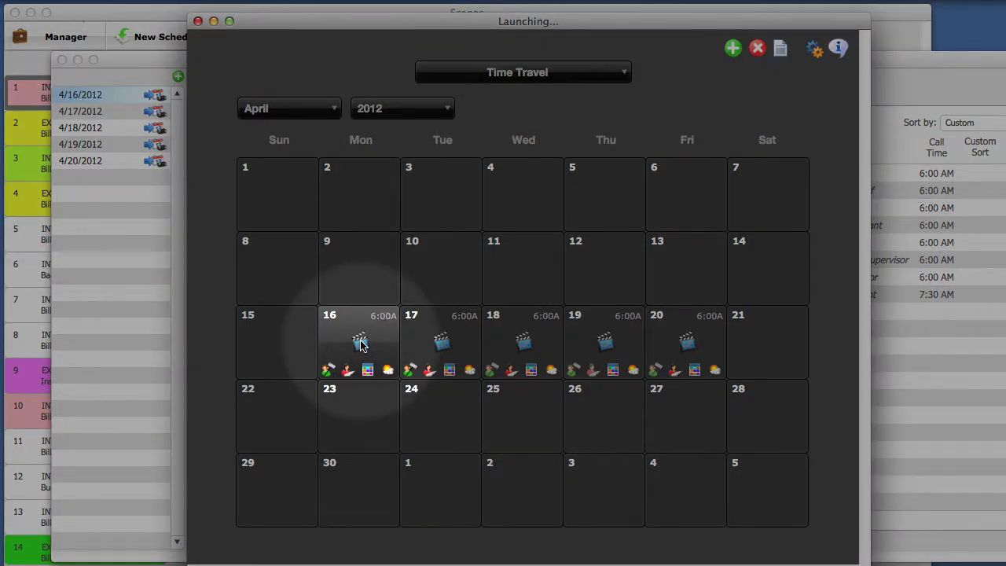
# Step: Show the Shoot Day Details for Monday, April 16, 2012, with its 6:00 AM call
pyautogui.click(360, 343)
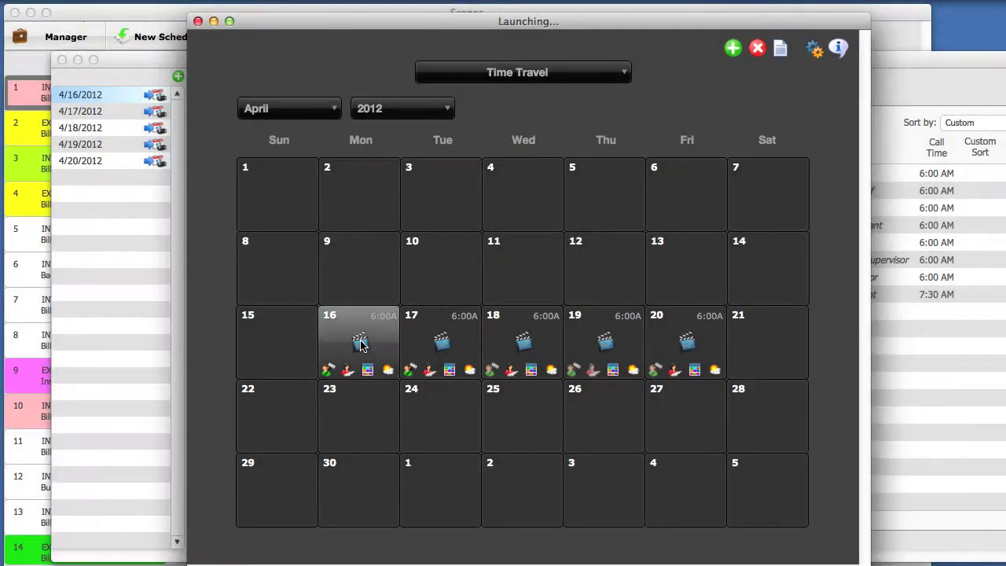
pyautogui.moveTo(593, 209); pyautogui.dragTo(461, 128)
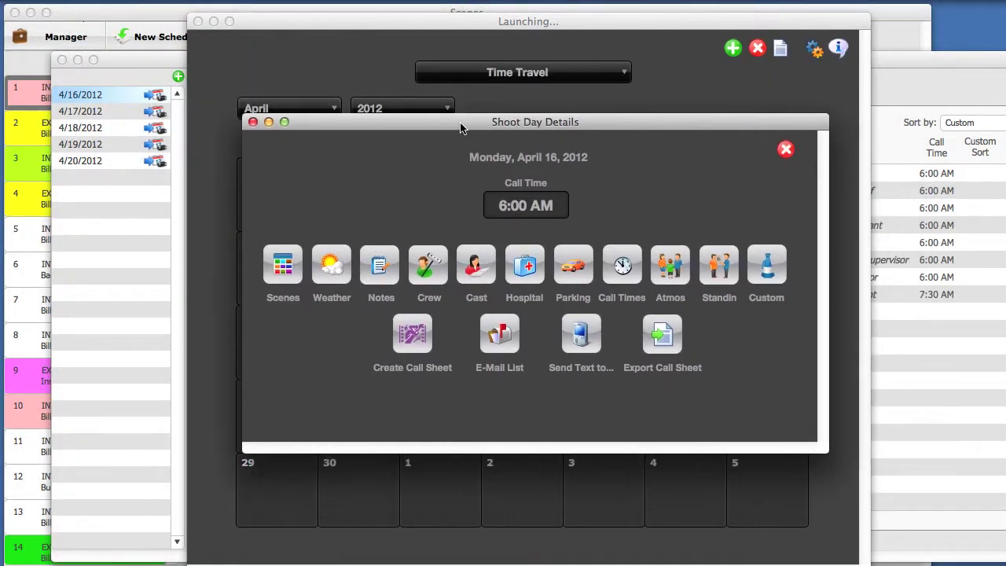
# Step: Create the April 16 call sheet from the Call Sheet #1 template
pyautogui.click(417, 339)
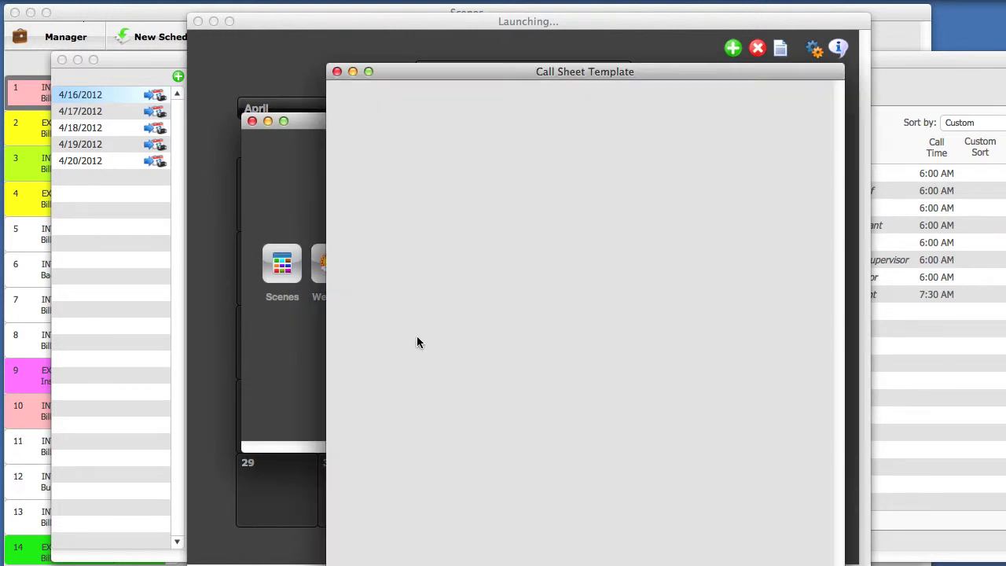
pyautogui.moveTo(588, 73); pyautogui.dragTo(520, 32)
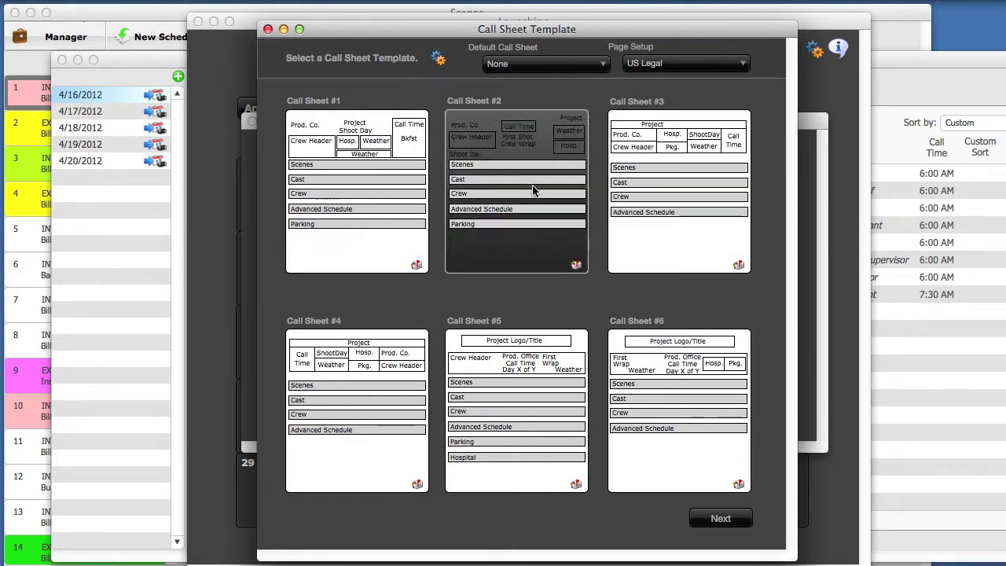
pyautogui.click(354, 184)
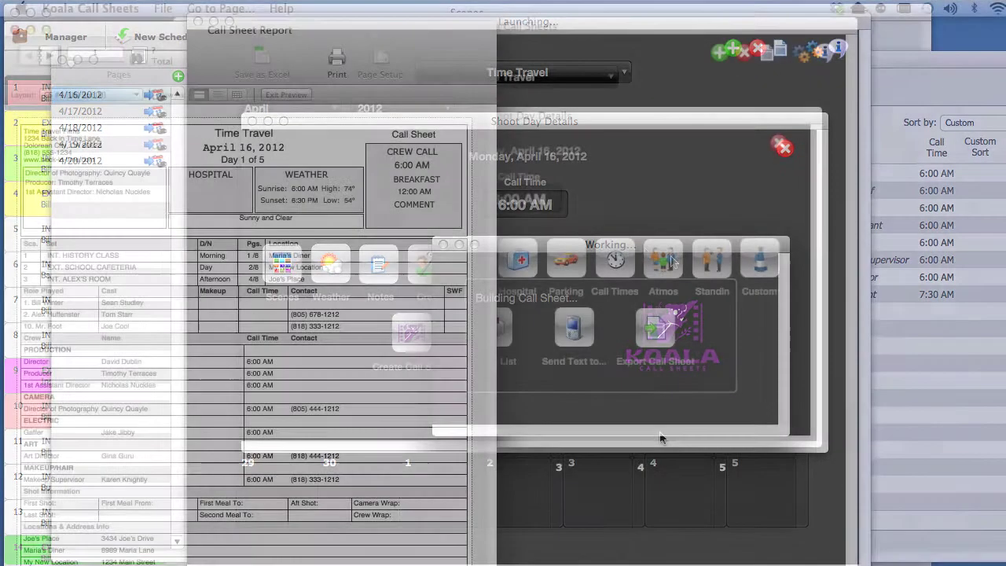